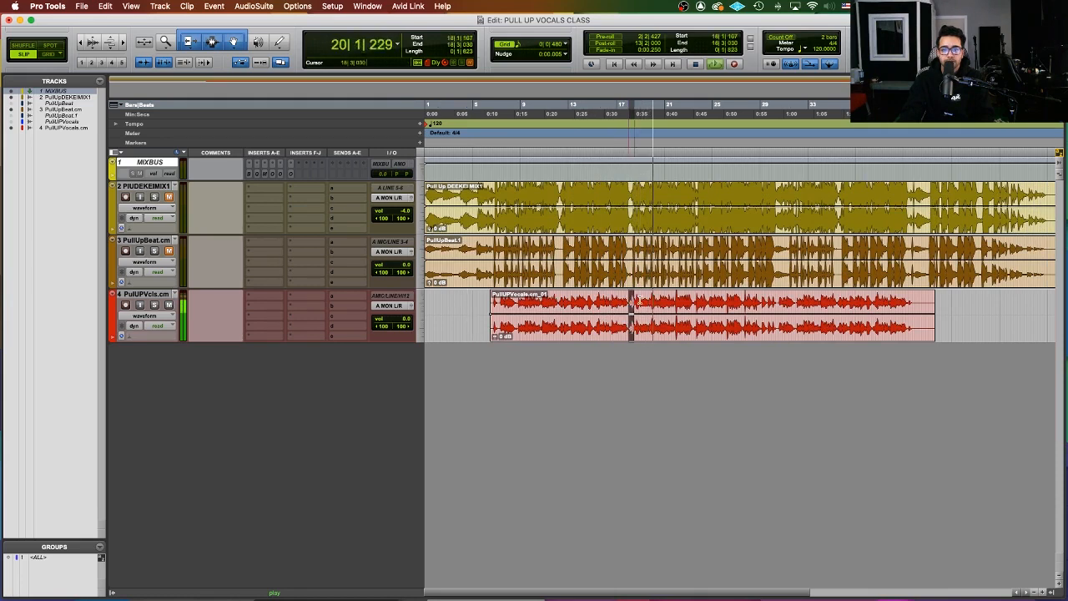
Step: Audition different passages of the PullUPVocals.cm clip, finishing with playback together with the beat from about bar 10
drag(629, 300, 694, 303)
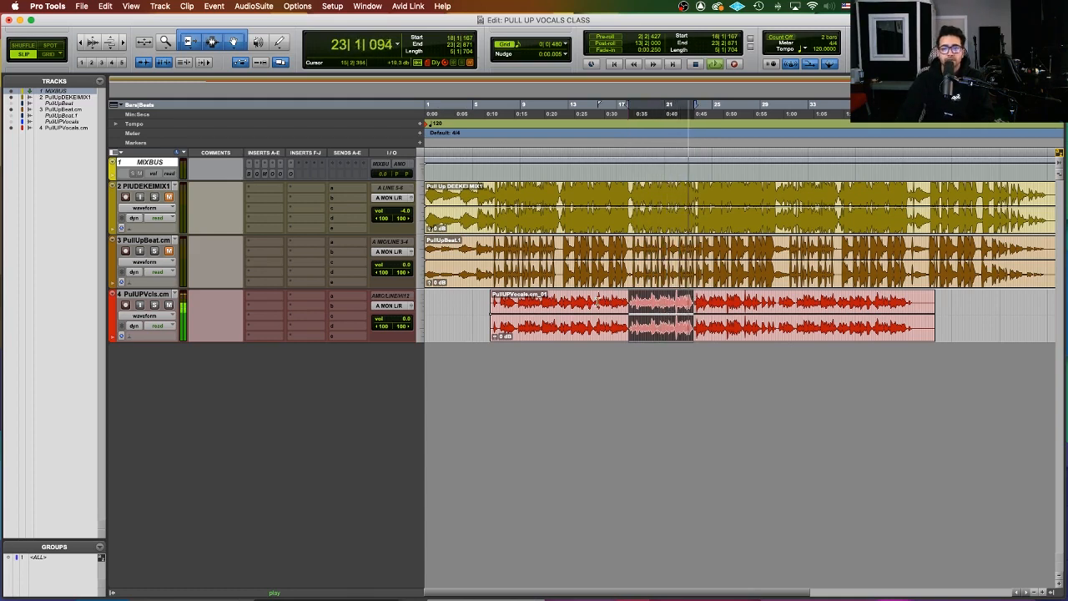
drag(610, 302, 549, 300)
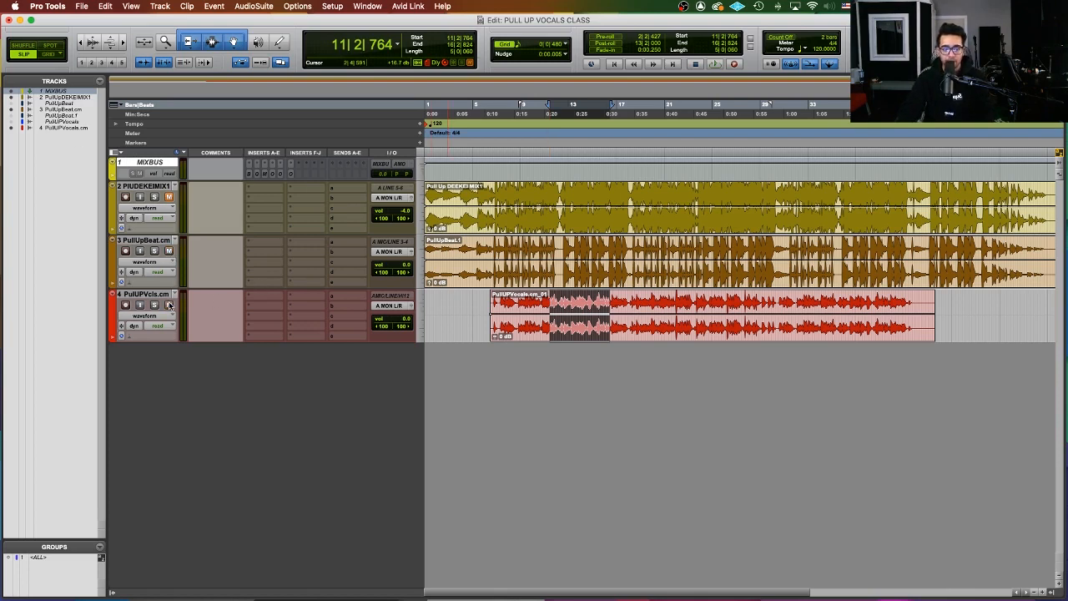
click(543, 242)
key(space)
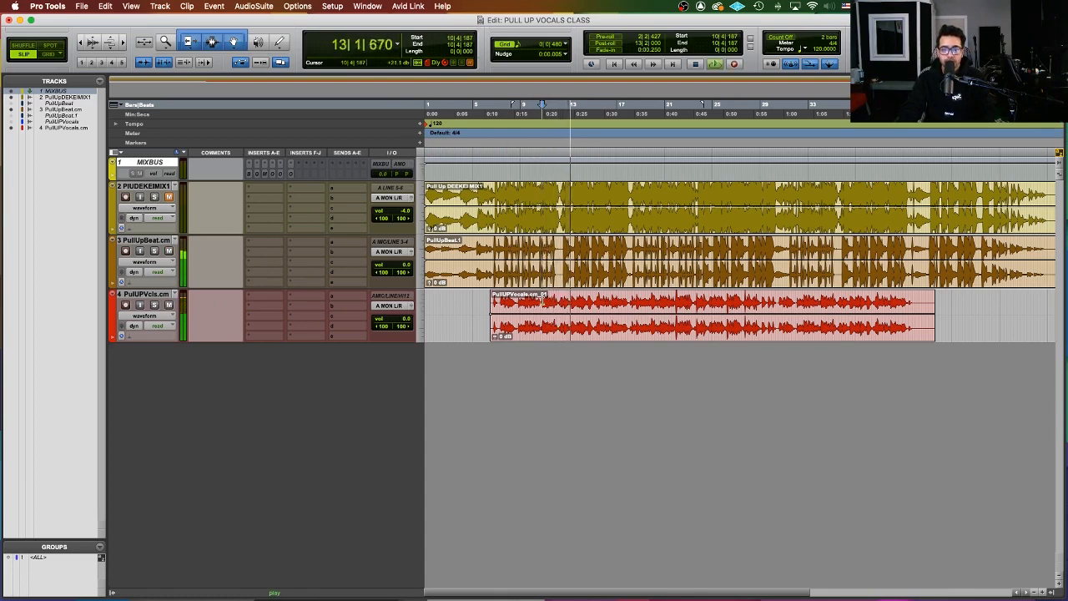
Step: Select the vocal passage from about bar 10 to bar 16 on the PullUPVocals.cm track for looped playback
drag(540, 310, 622, 317)
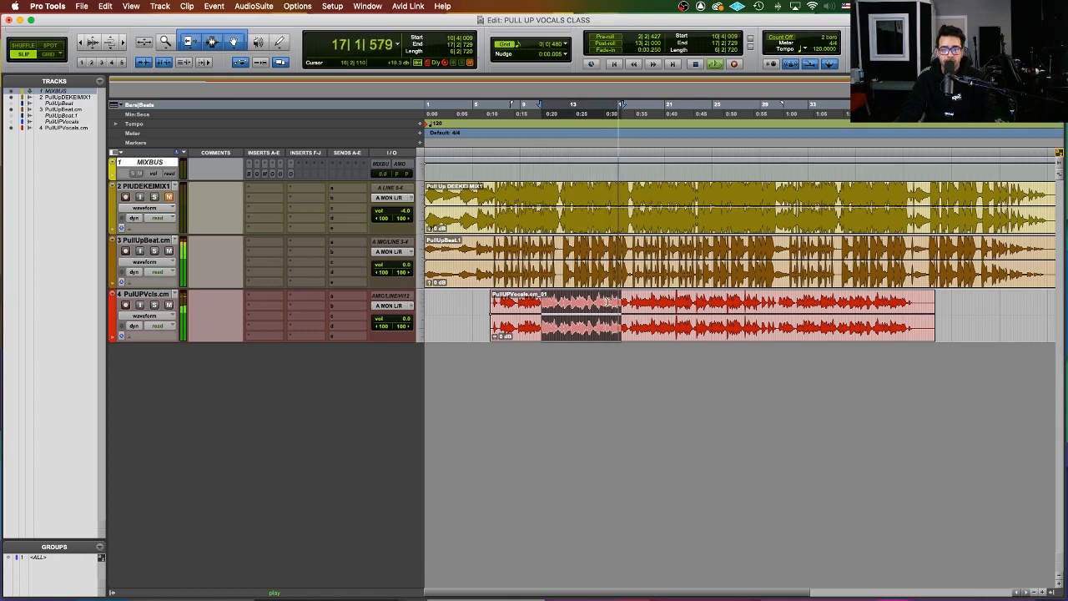
click(609, 300)
drag(608, 300, 541, 300)
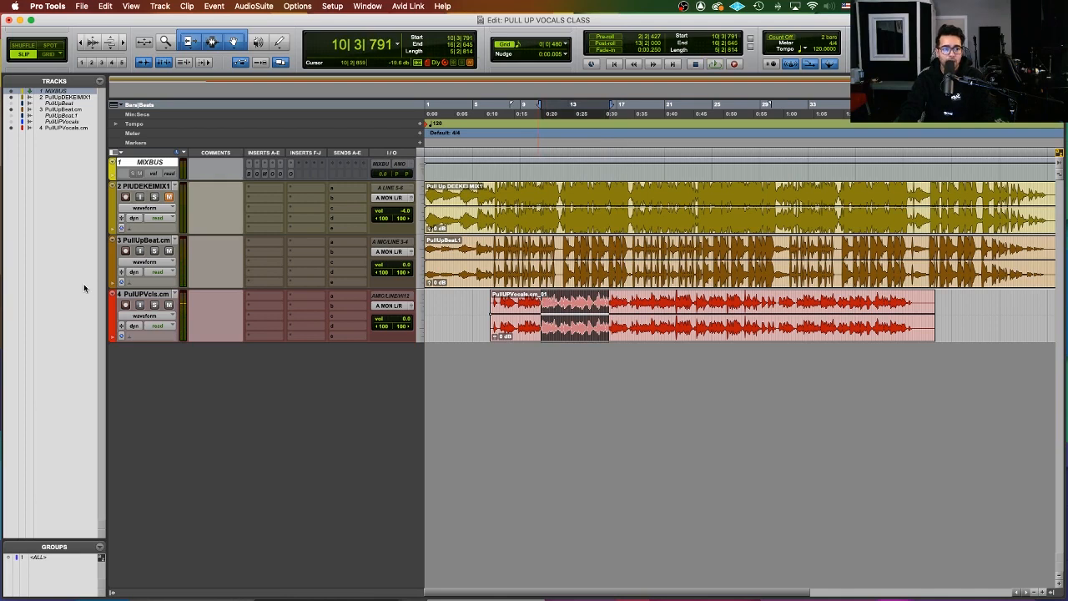
Step: Show the hidden PullUPVocals track and make it active
click(55, 122)
right_click(55, 122)
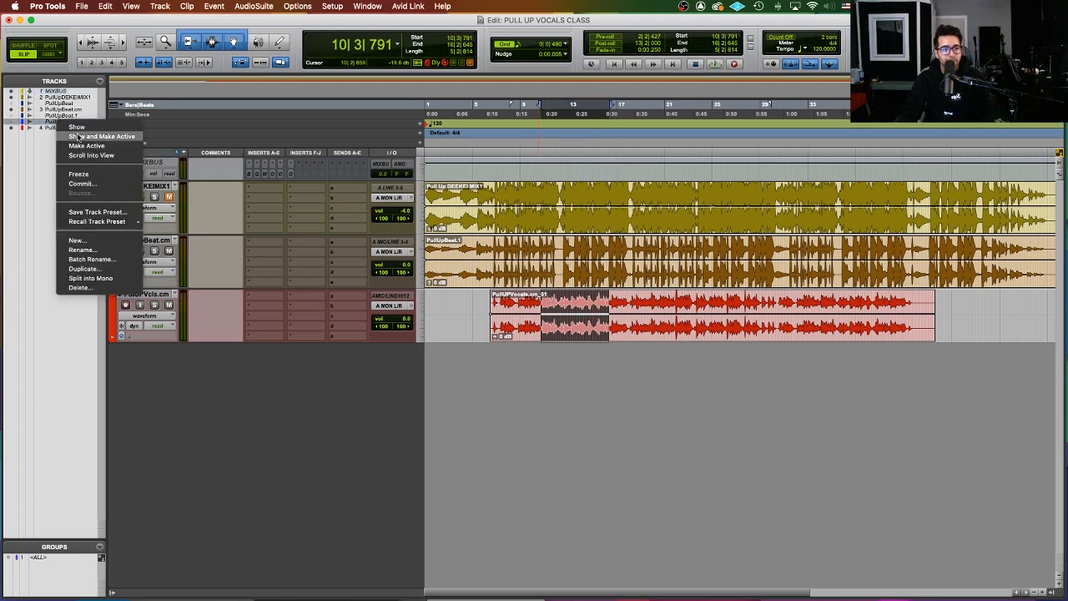
click(80, 140)
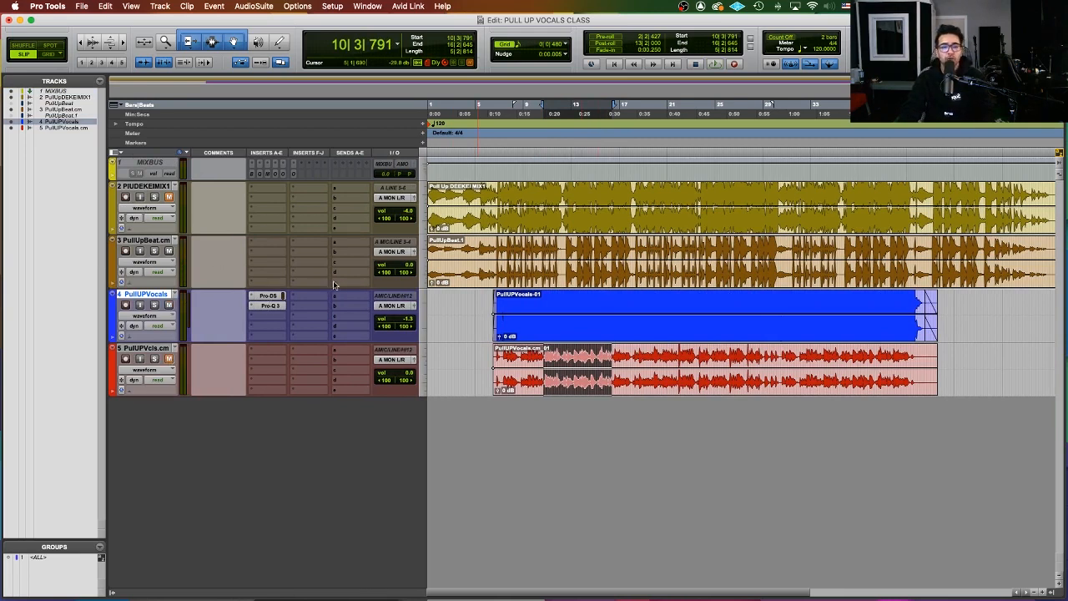
Step: Play the selected passage and compare PullUPVocals with PullUPVocals.cm against the beat by swapping their mutes
key(space)
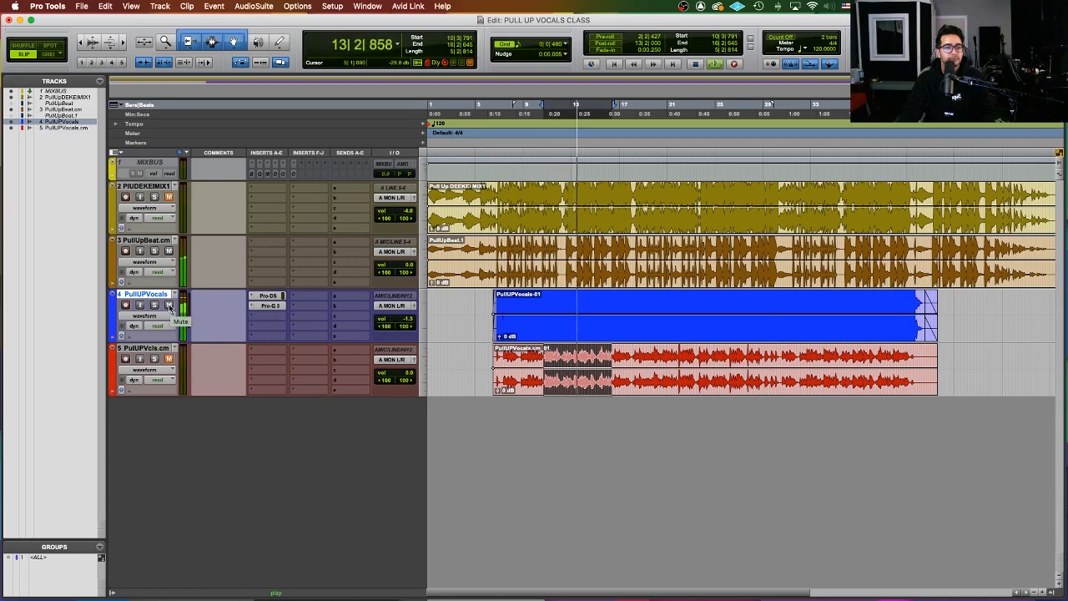
click(169, 306)
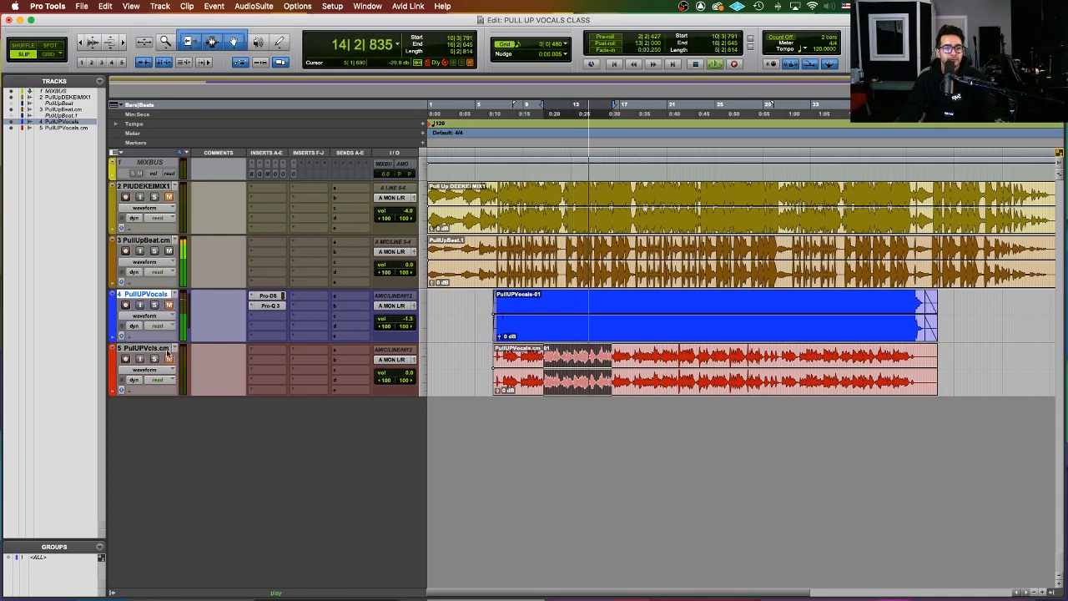
click(169, 360)
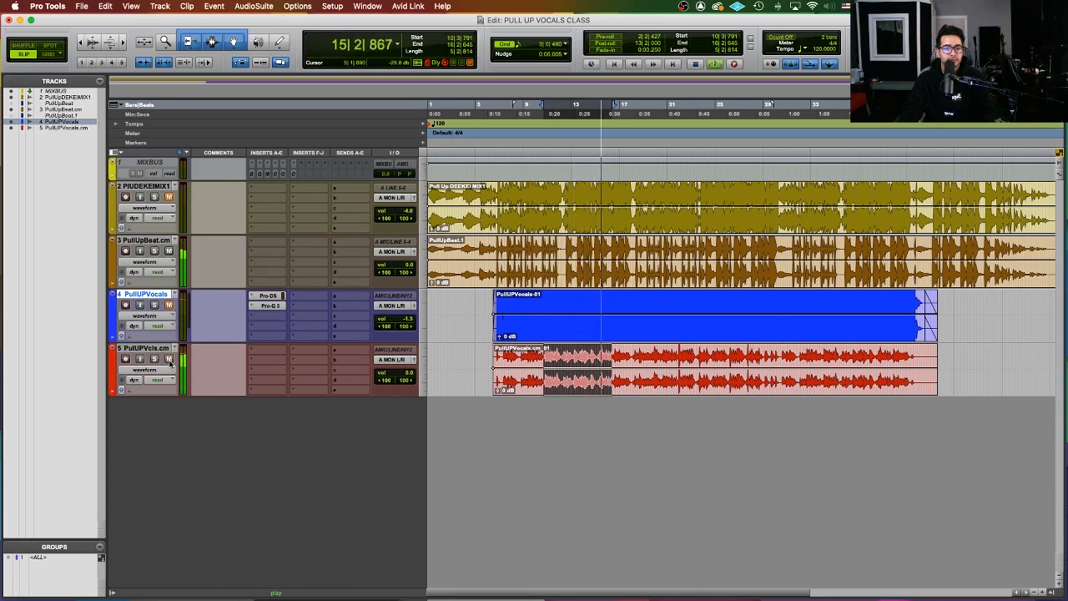
key(space)
key(space)
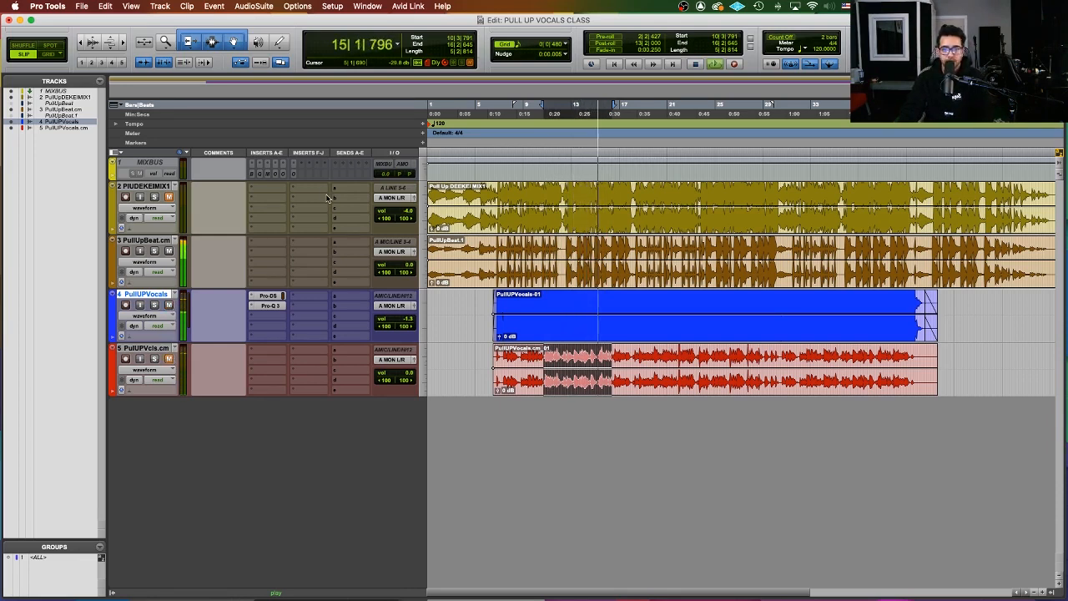
click(169, 305)
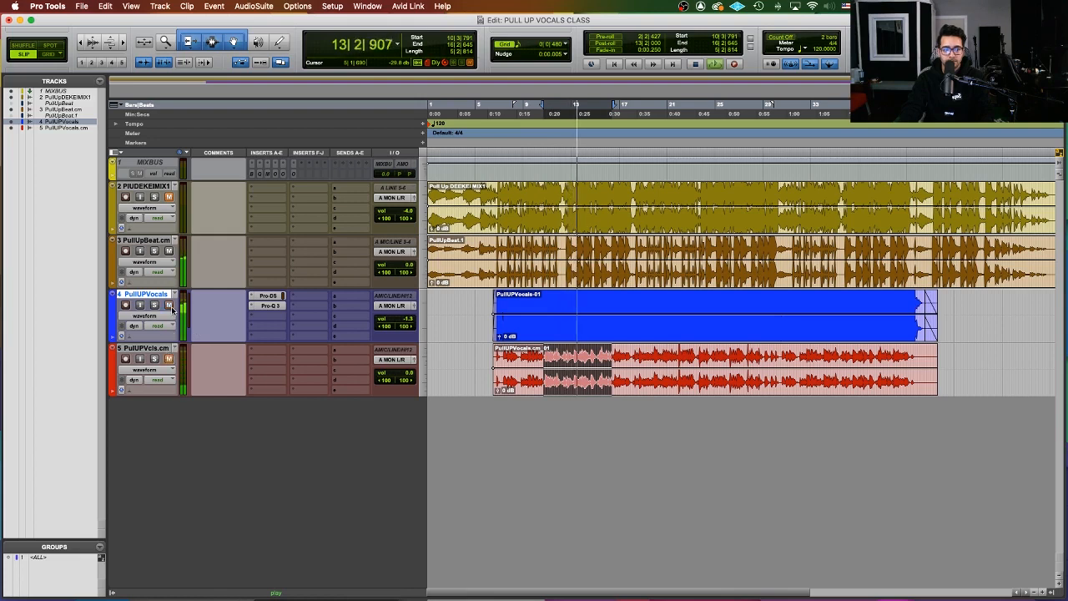
Step: Open the Pro-DS and Pro-Q 3 inserts on the PullUPVocals track to examine their settings
click(268, 296)
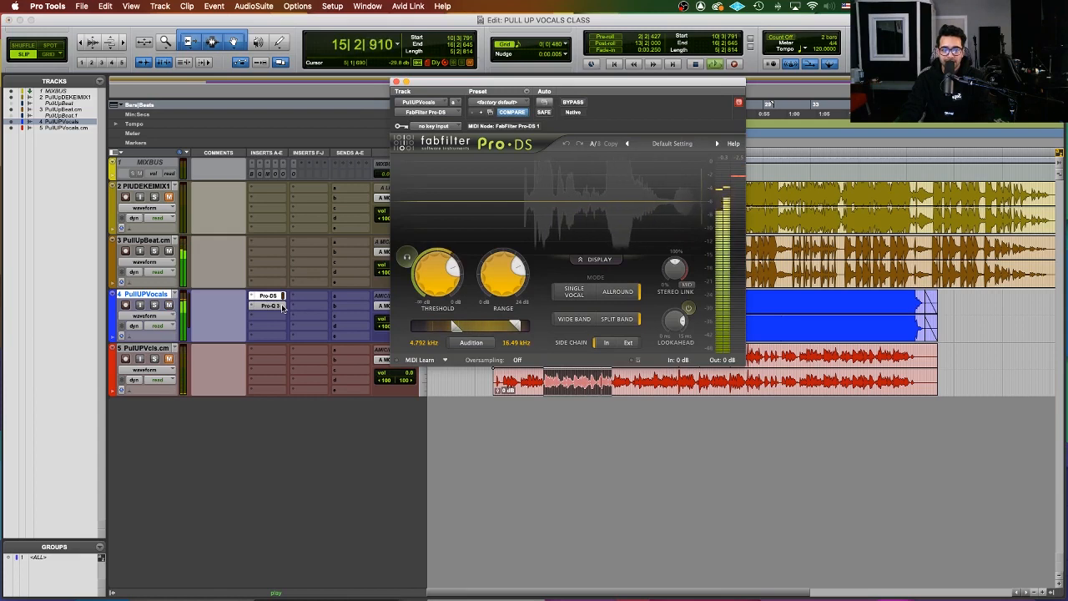
click(283, 307)
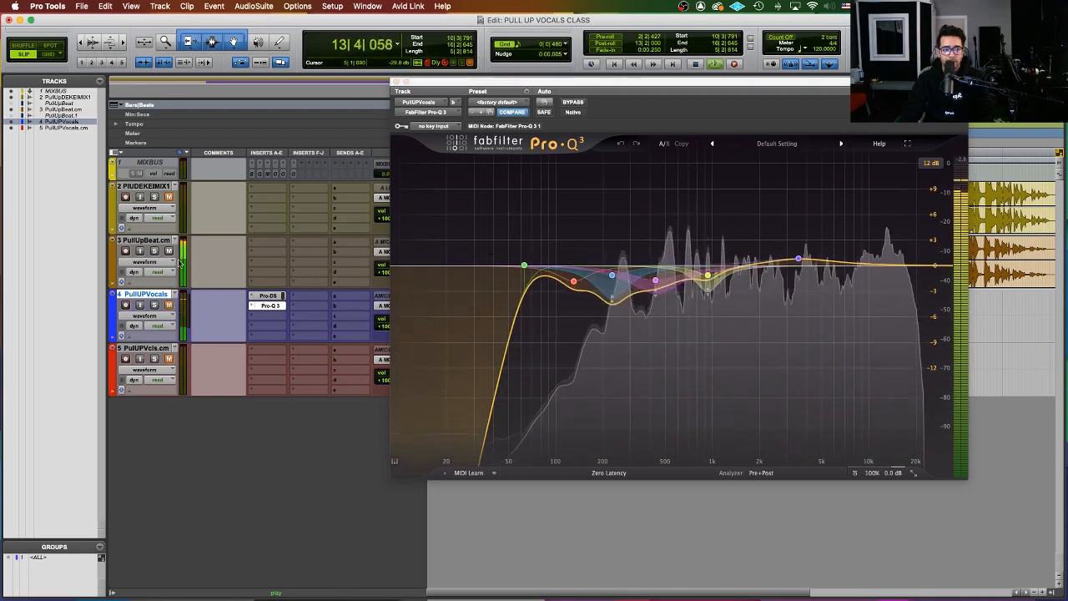
Step: Solo and unmute the PullUpDEKEIMIX1 track, close the Pro-Q 3 window and set that track's volume to -2.0 dB
click(156, 198)
click(169, 197)
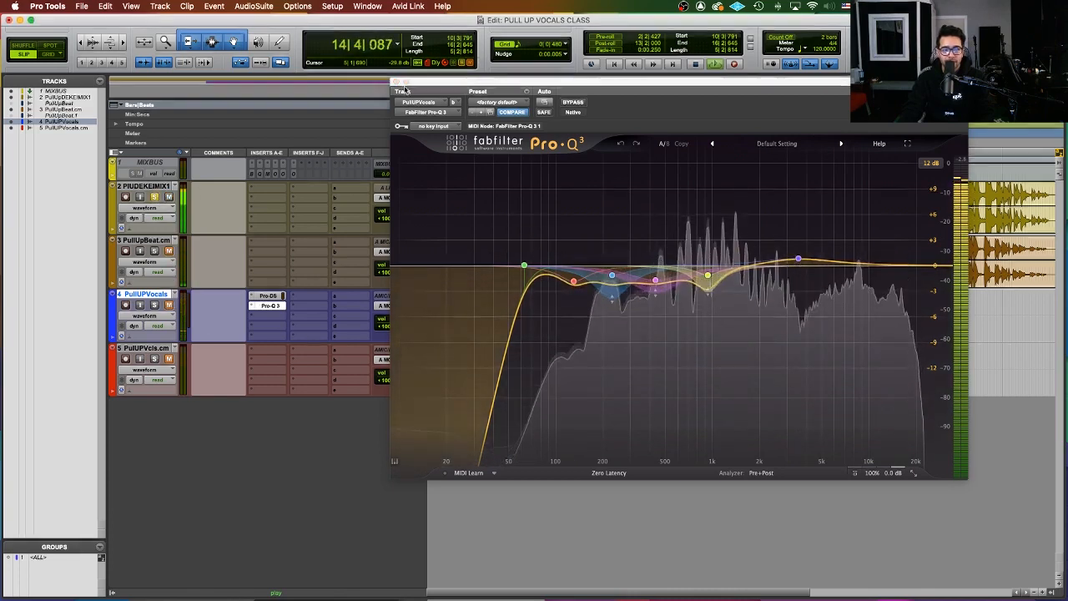
click(397, 81)
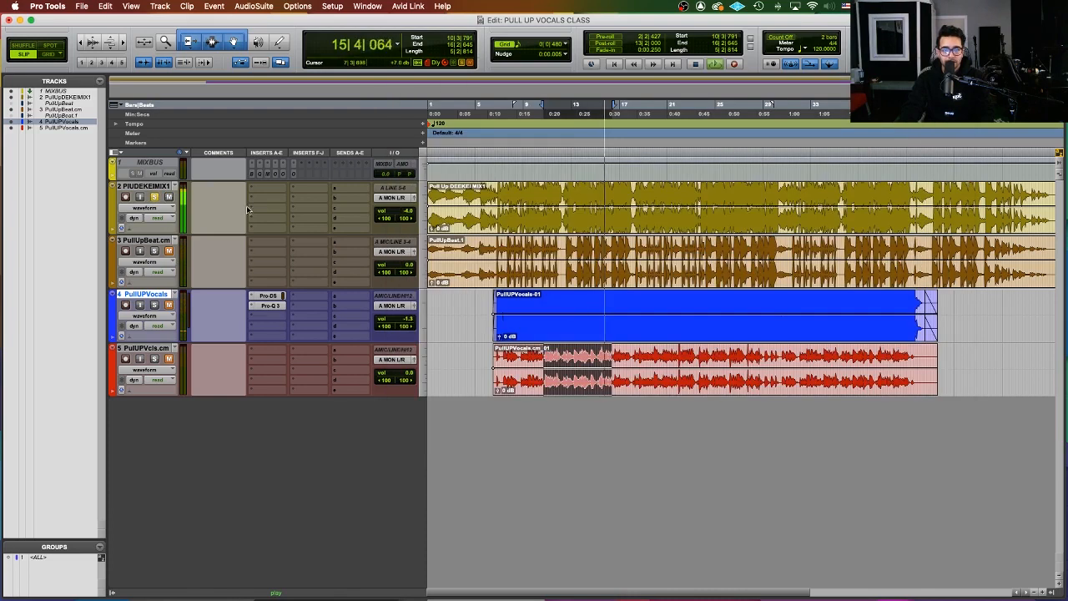
drag(408, 214, 407, 209)
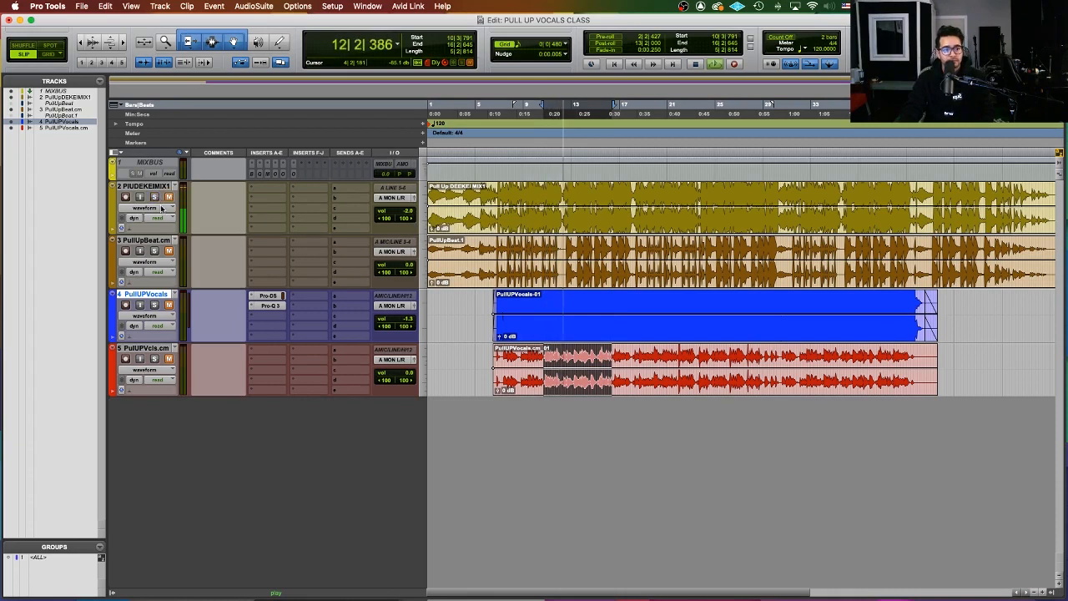
Step: Compare the PullUPVocals.cm and PullUPVocals tracks again by swapping mutes, with the Pro-Q 3 of PullUPVocals open
click(168, 359)
click(169, 306)
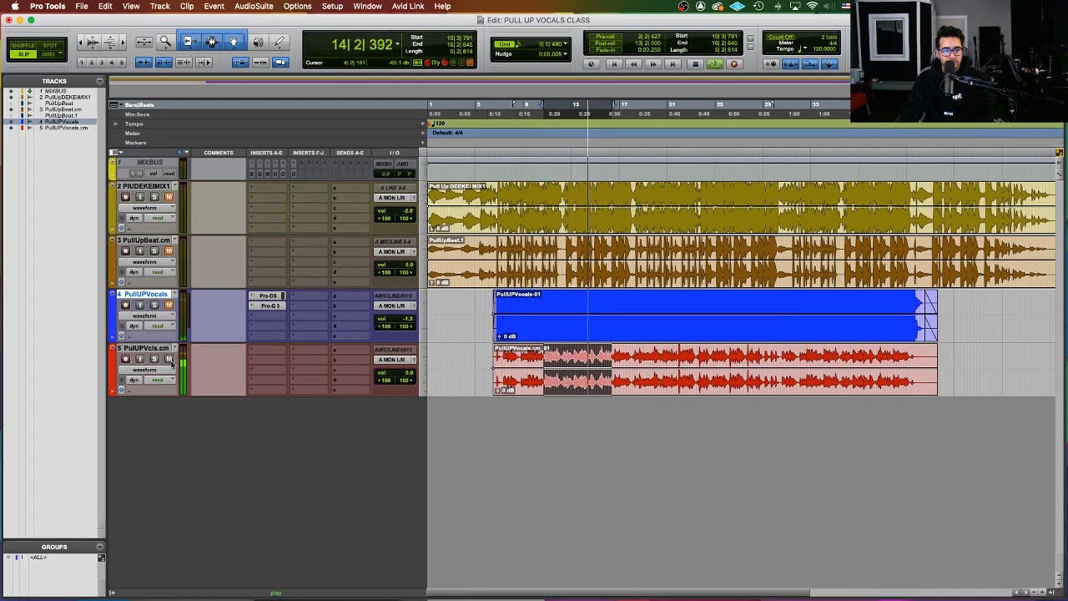
click(265, 306)
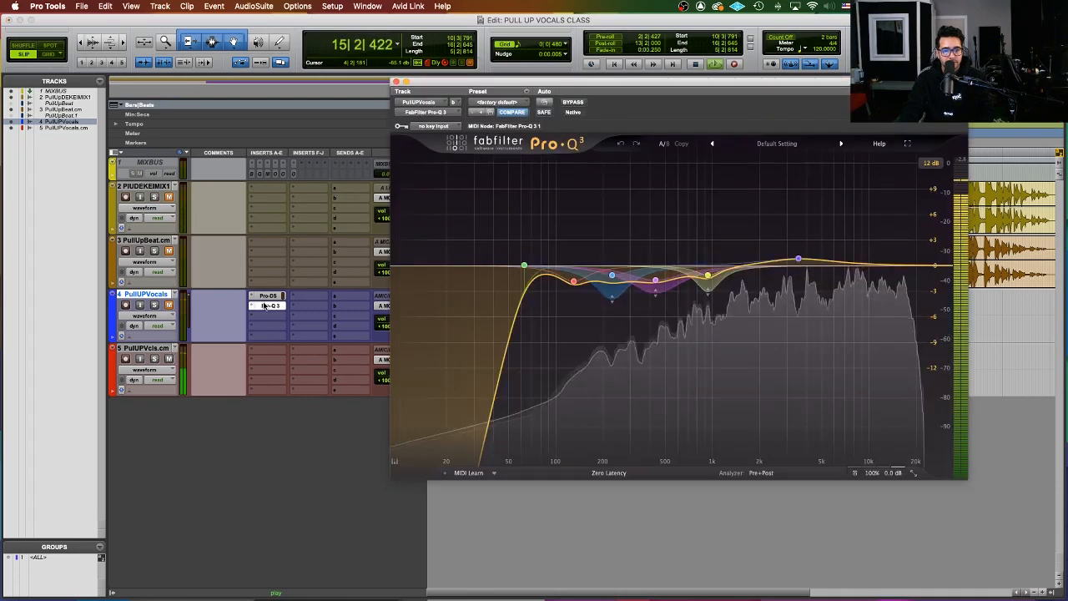
click(169, 360)
click(169, 305)
Step: Compare PullUPVocals with its Pro-DS and Pro-Q 3 inserts bypassed and active, and move the Pro-Q 3 window aside
key(shift+a)
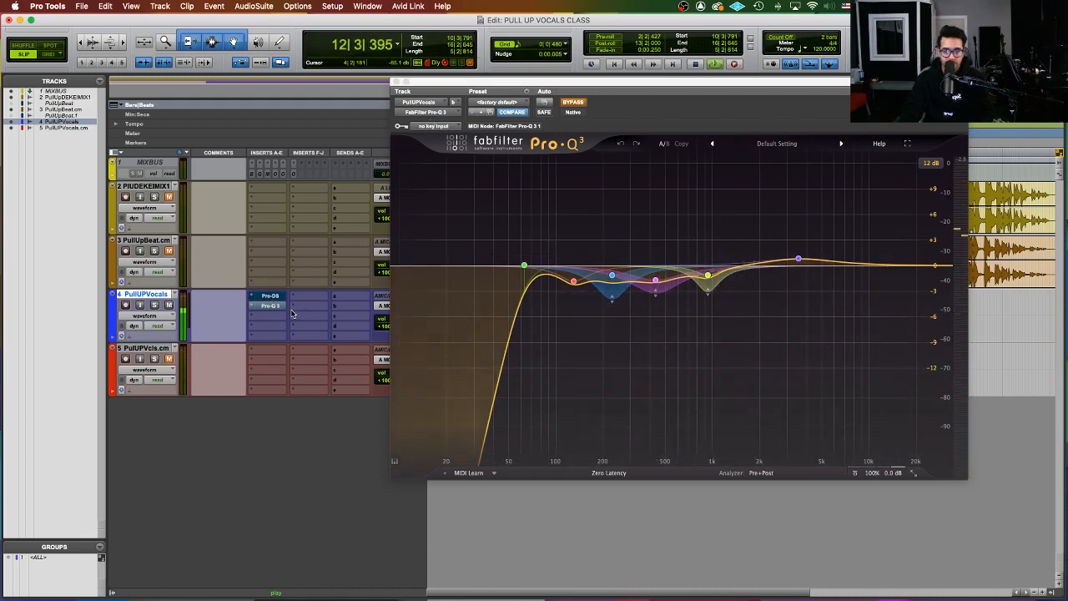
key(shift+a)
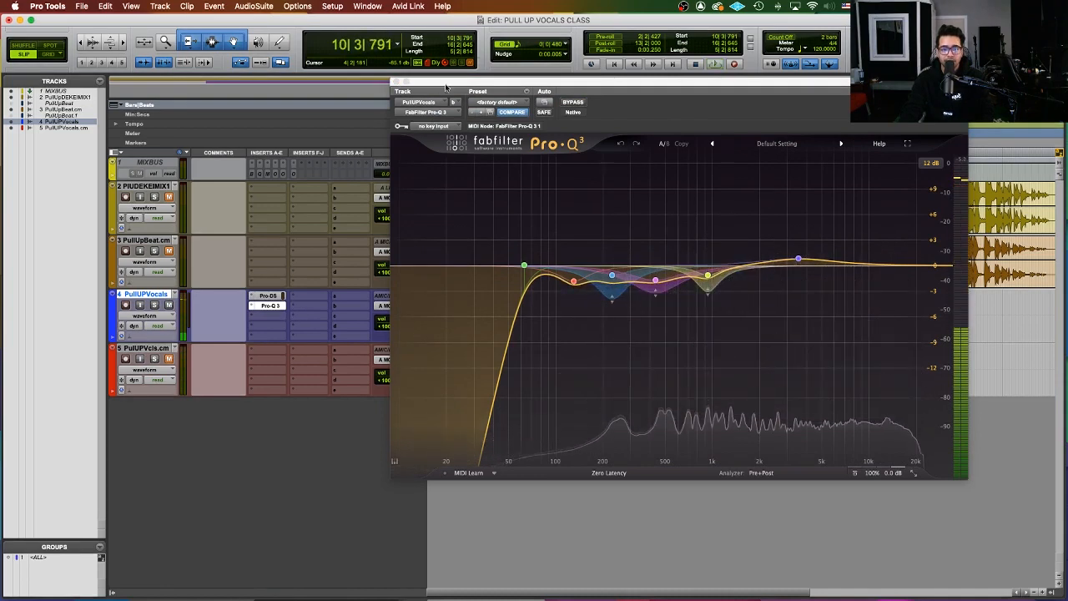
drag(403, 90, 344, 96)
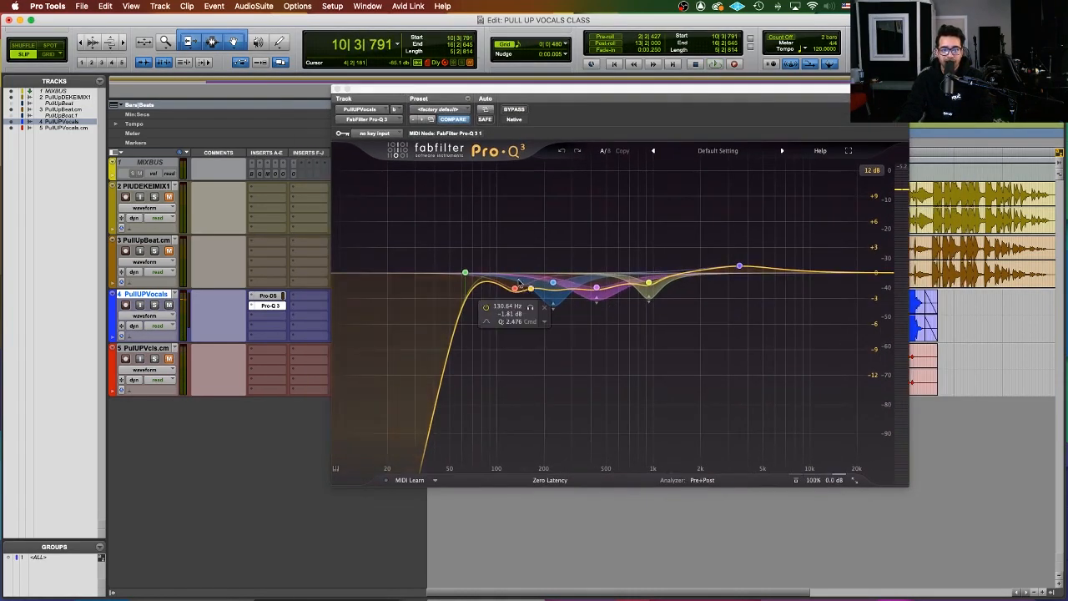
Step: Play the vocal and listen in isolation to the 130 Hz and 228 Hz bands in Pro-Q 3
key(space)
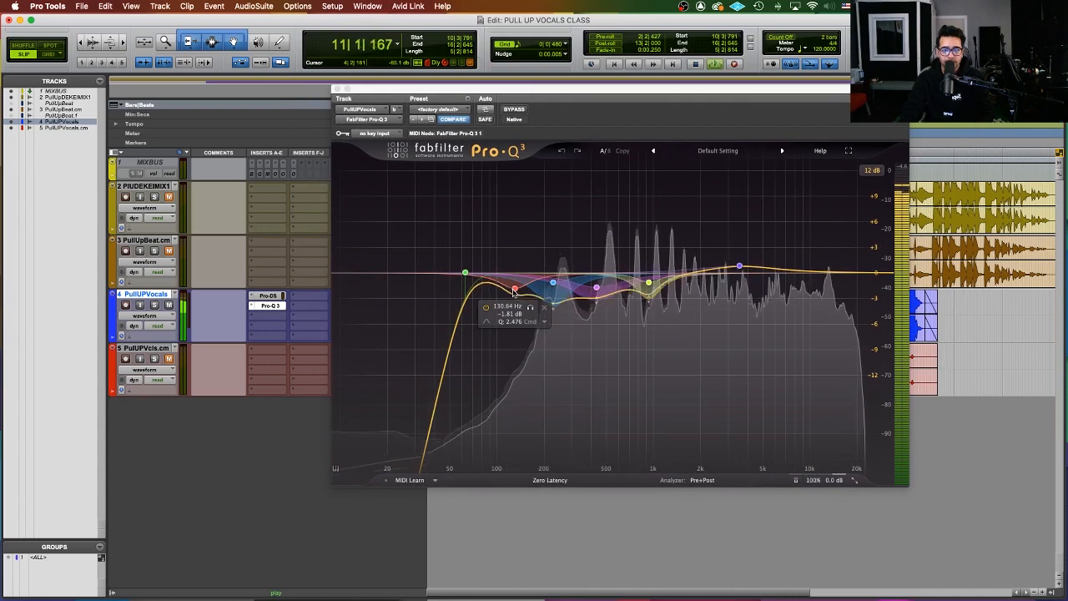
click(515, 289)
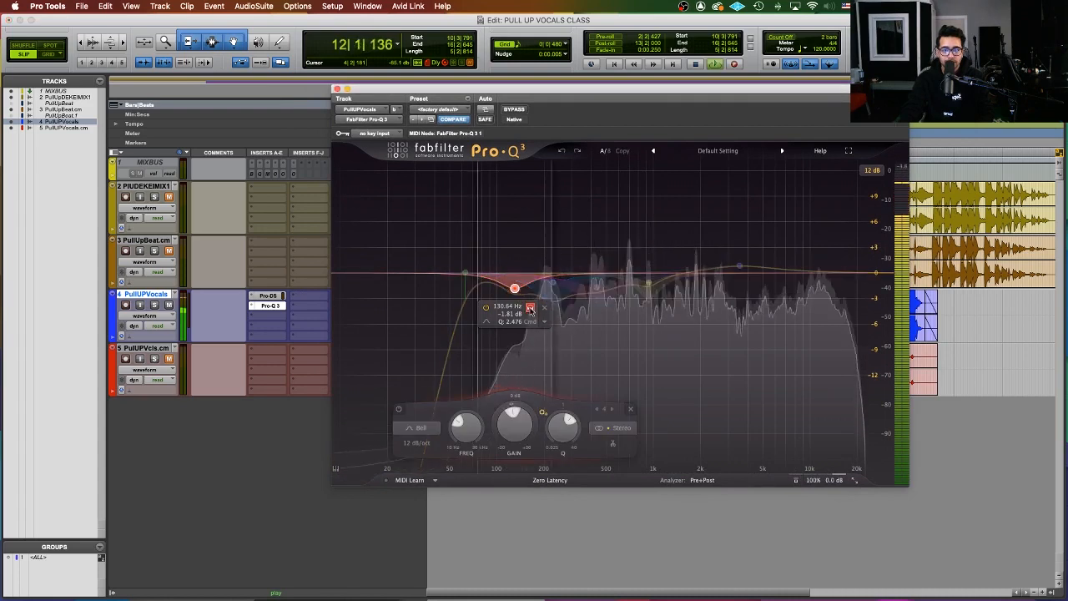
click(530, 308)
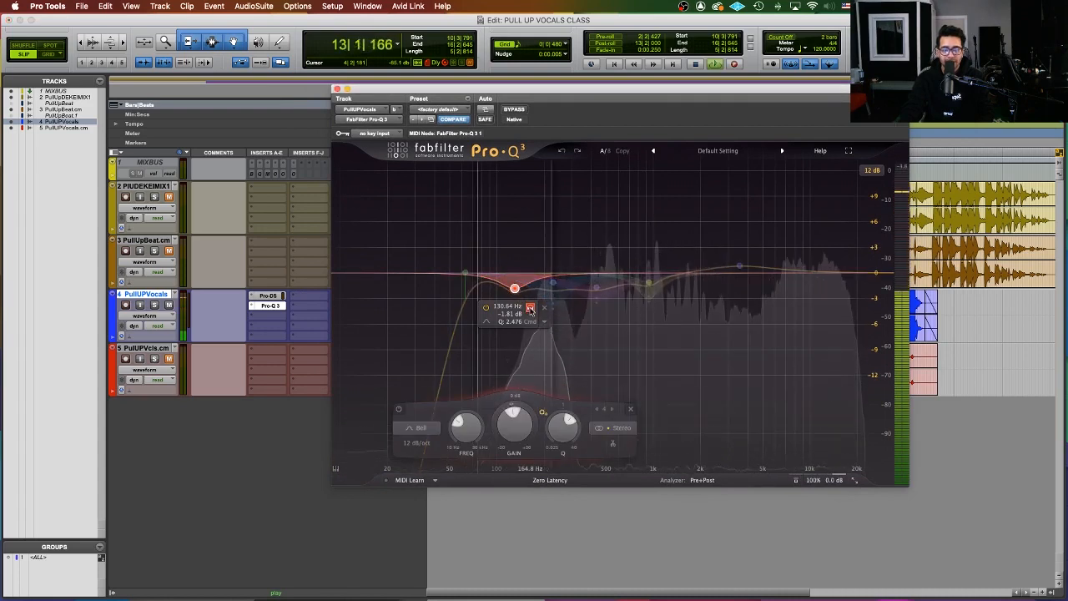
click(530, 308)
click(554, 285)
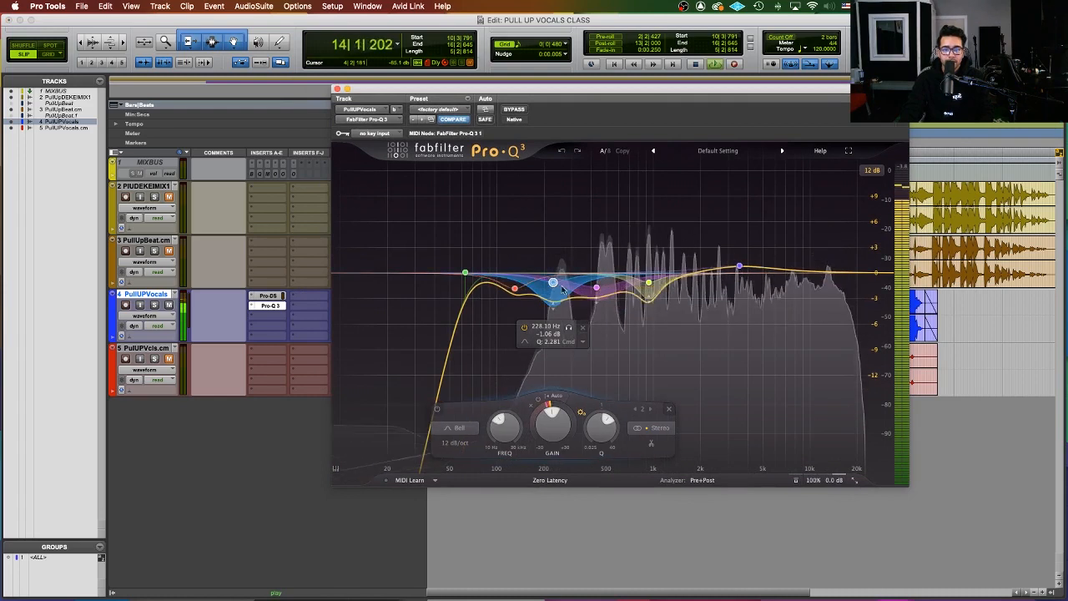
click(571, 332)
click(571, 333)
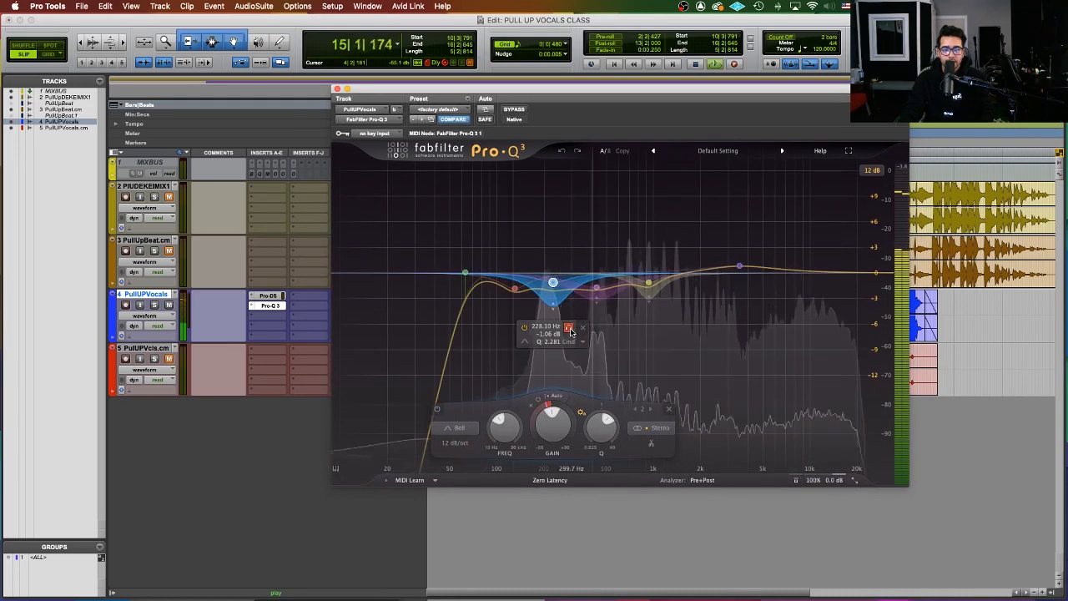
Step: Listen in isolation to the 435 Hz and 935 Hz bands in Pro-Q 3, and stop playback
click(613, 324)
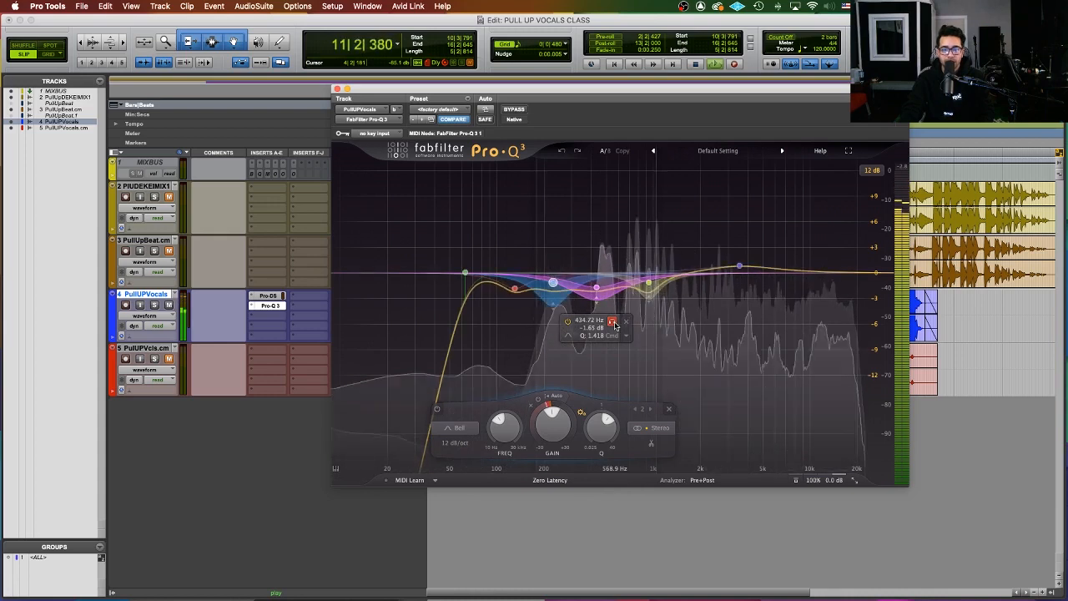
click(665, 321)
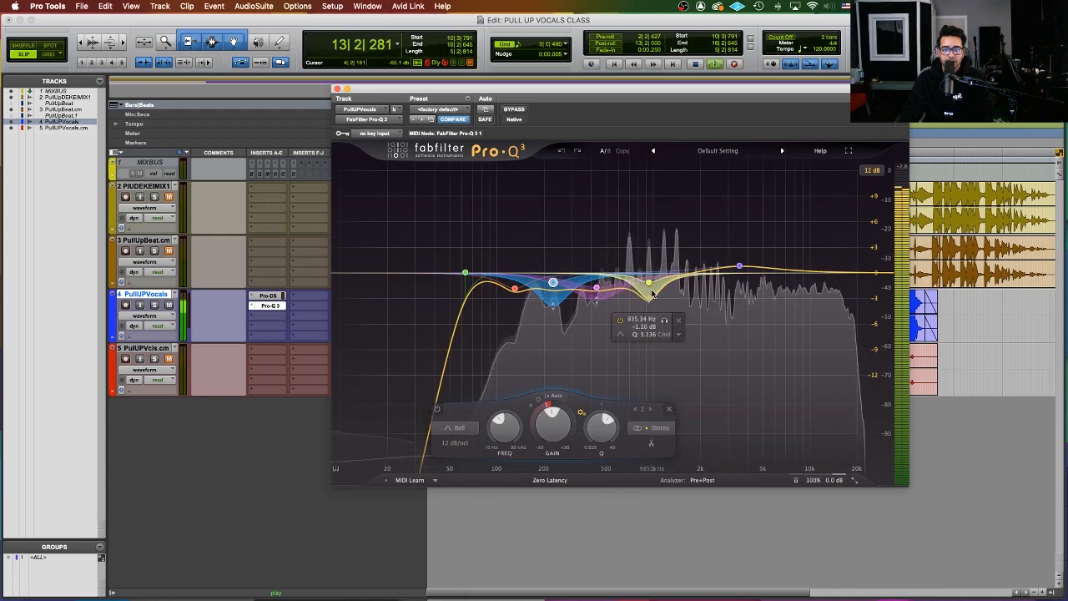
click(665, 320)
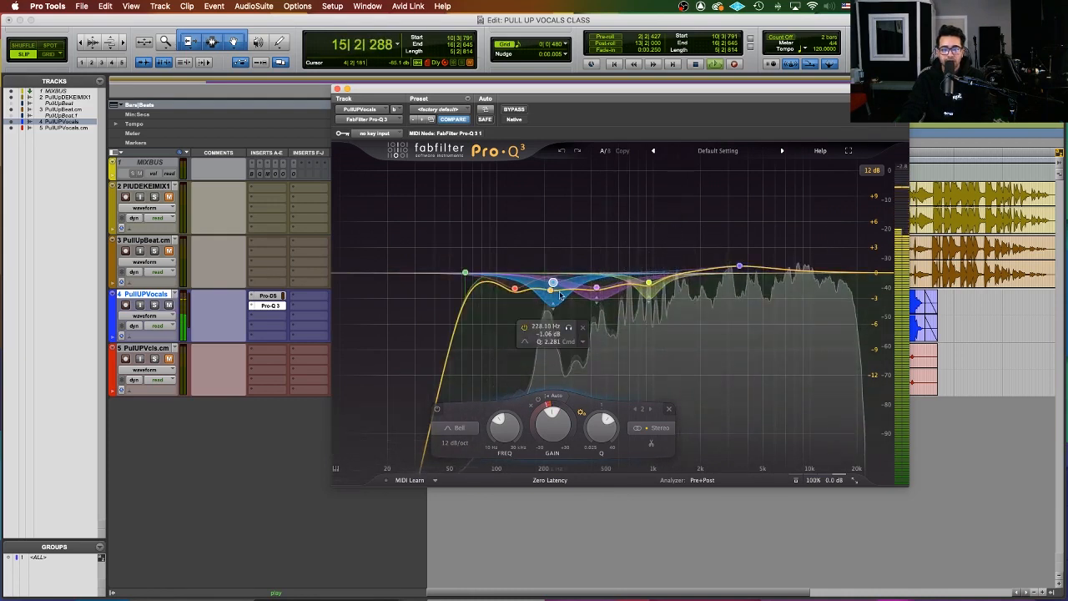
key(space)
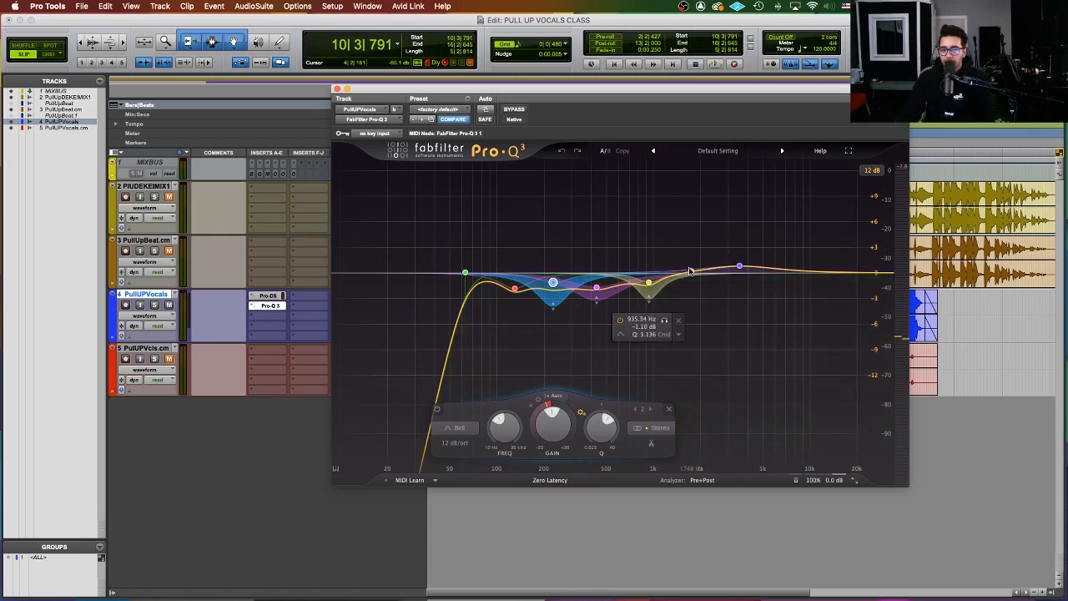
Step: Display the available filter shapes for the 935 Hz band and close the list
click(621, 334)
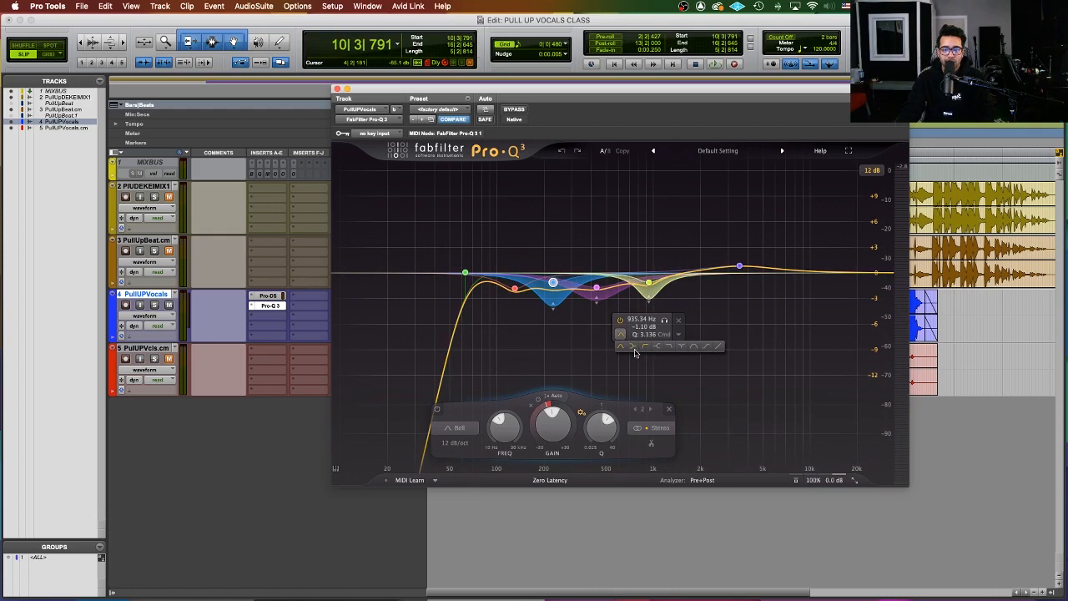
click(570, 344)
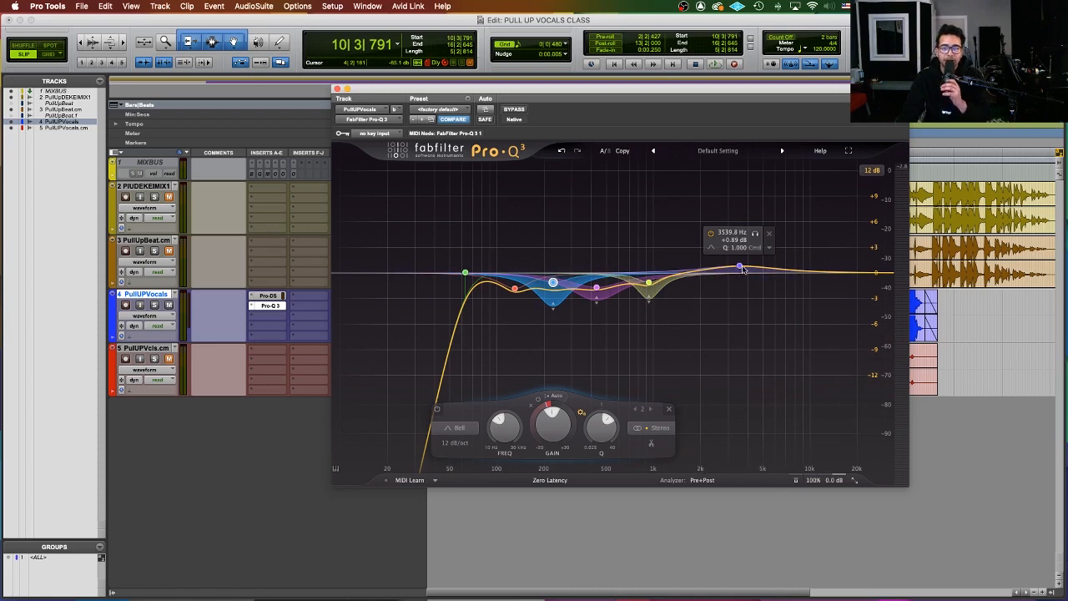
Step: Play the vocal and listen in isolation to the 3.5 kHz boost band in Pro-Q 3
key(space)
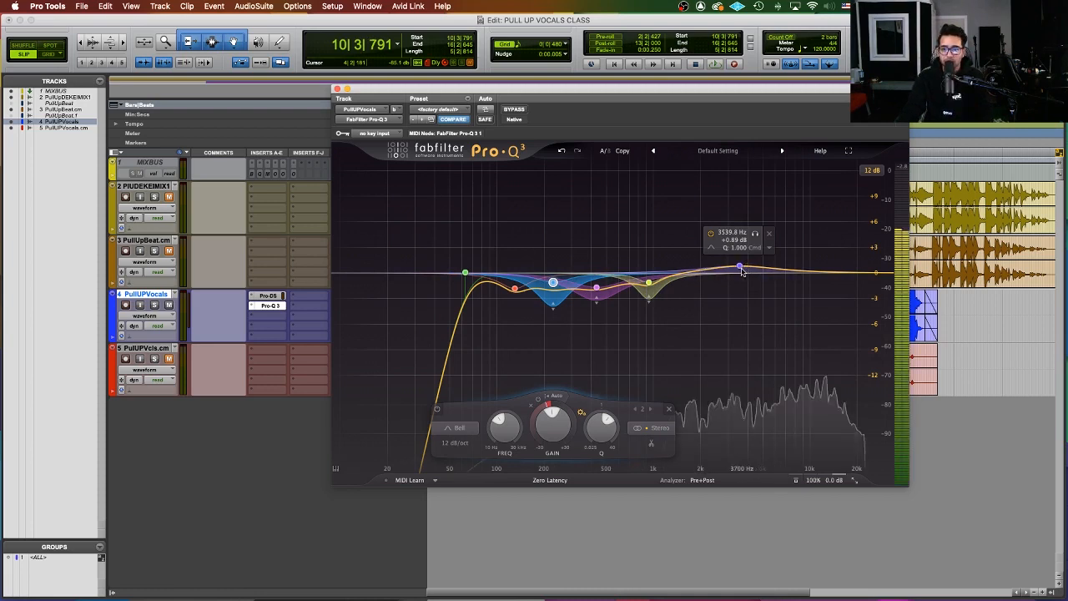
click(755, 235)
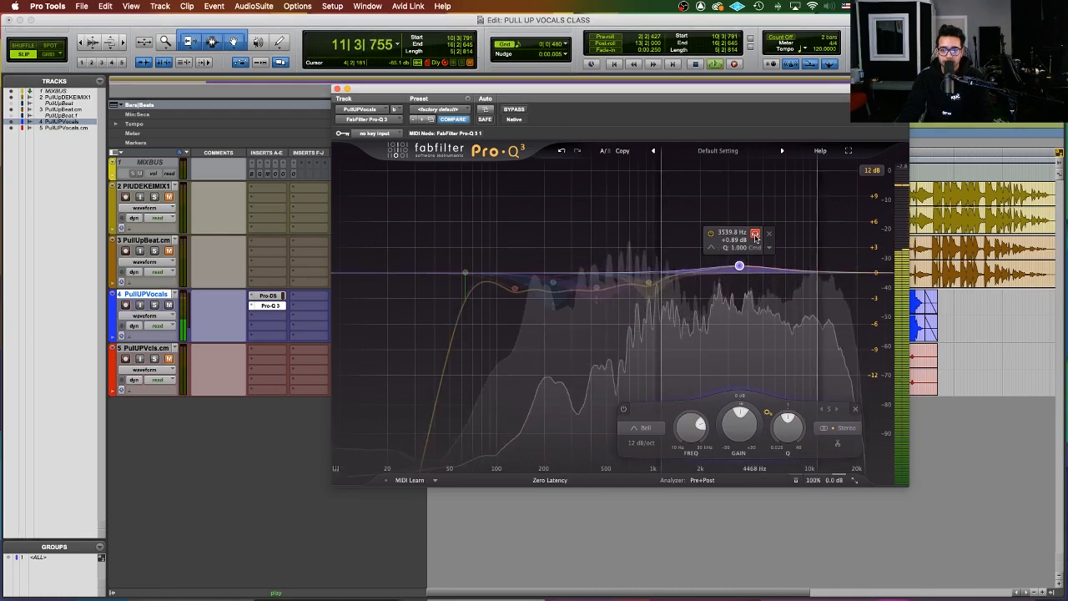
Step: Check Pro-DS and Pro-Q 3 on PullUPVocals in turn while the vocal plays, stop playback and close the Pro-Q 3 window
click(755, 235)
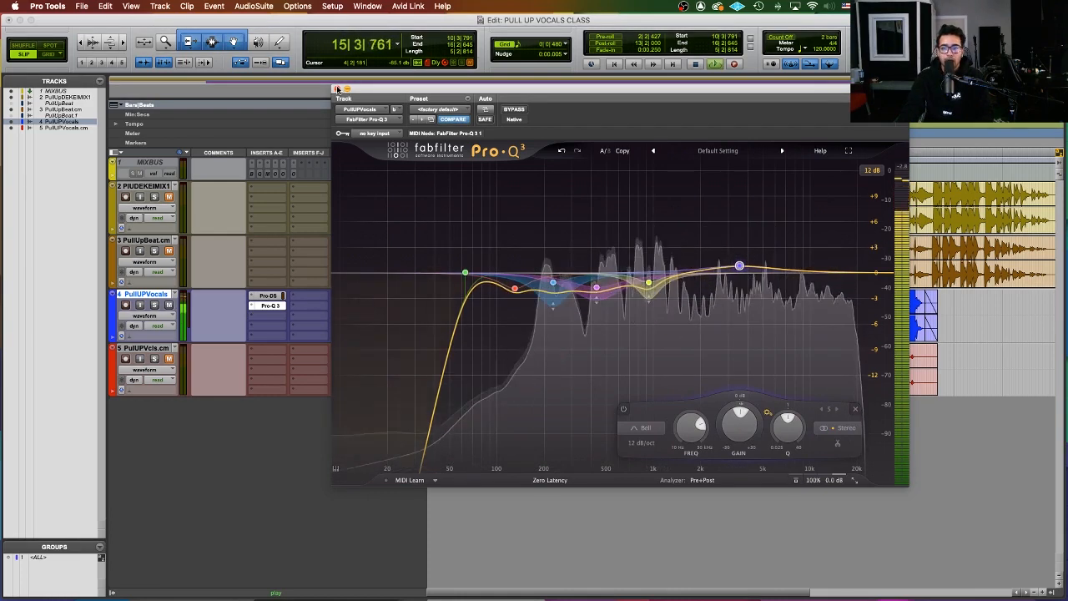
click(279, 298)
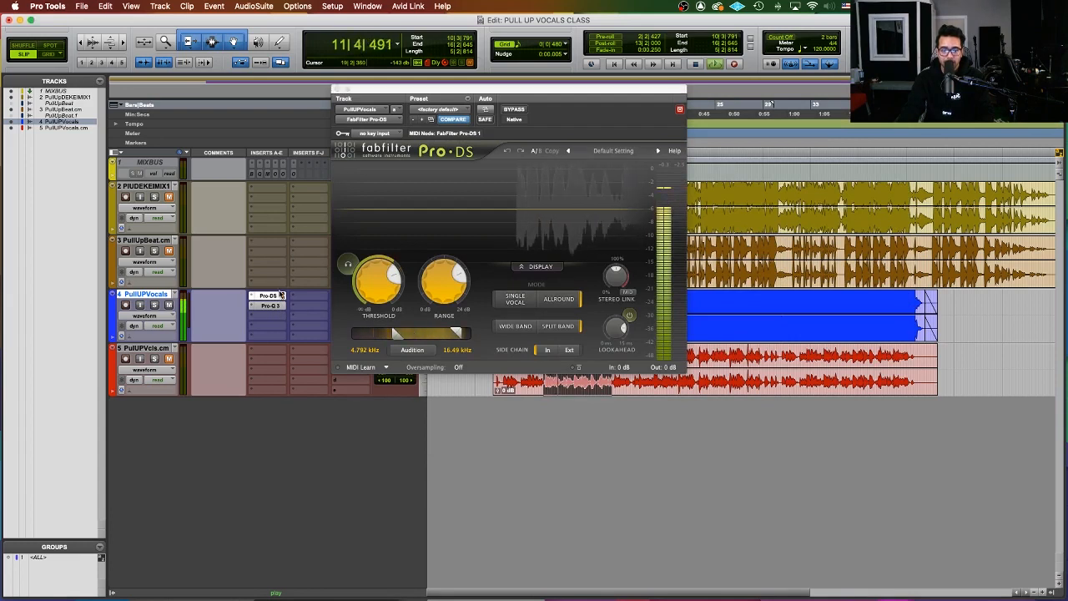
click(270, 306)
key(space)
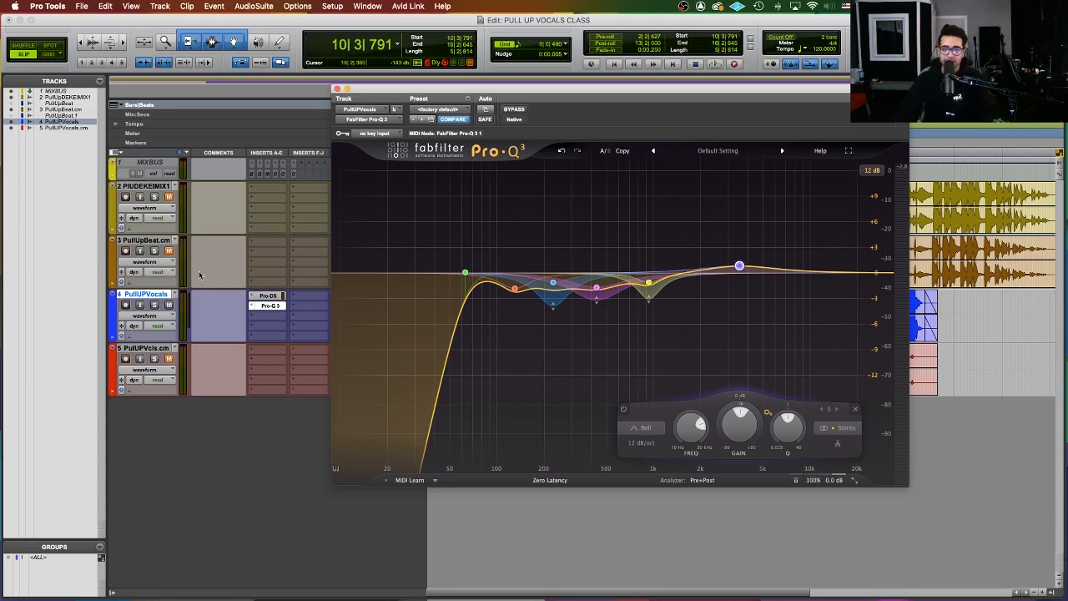
click(337, 88)
Step: Play the vocal and compare PullUPVocals with its Pro-DS and Pro-Q 3 inserts bypassed and active, leaving them active and stopping playback
key(space)
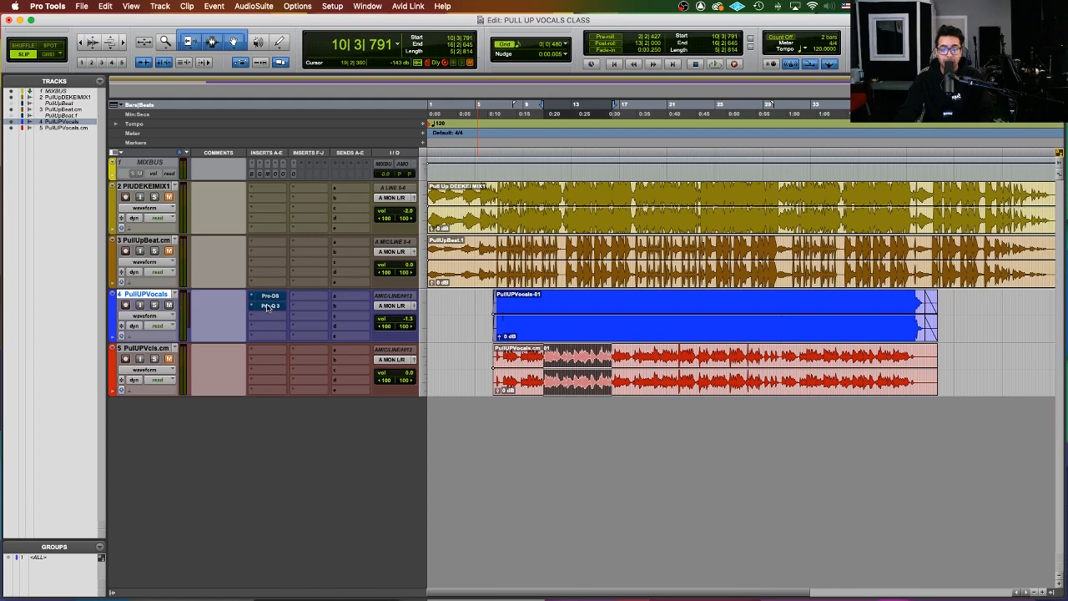
key(shift+a)
key(space)
key(shift+a)
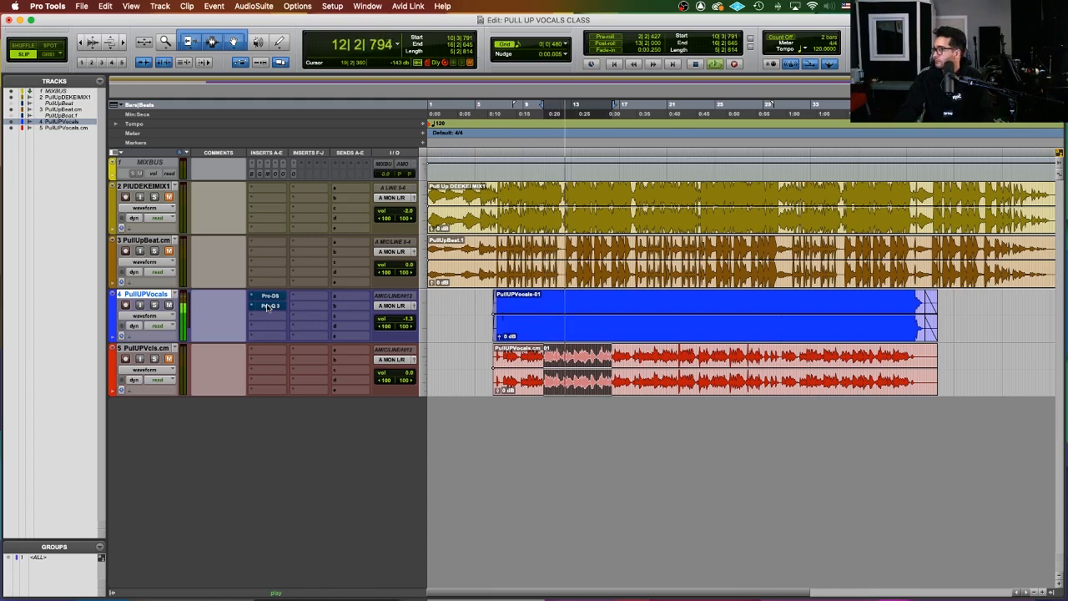
key(shift+a)
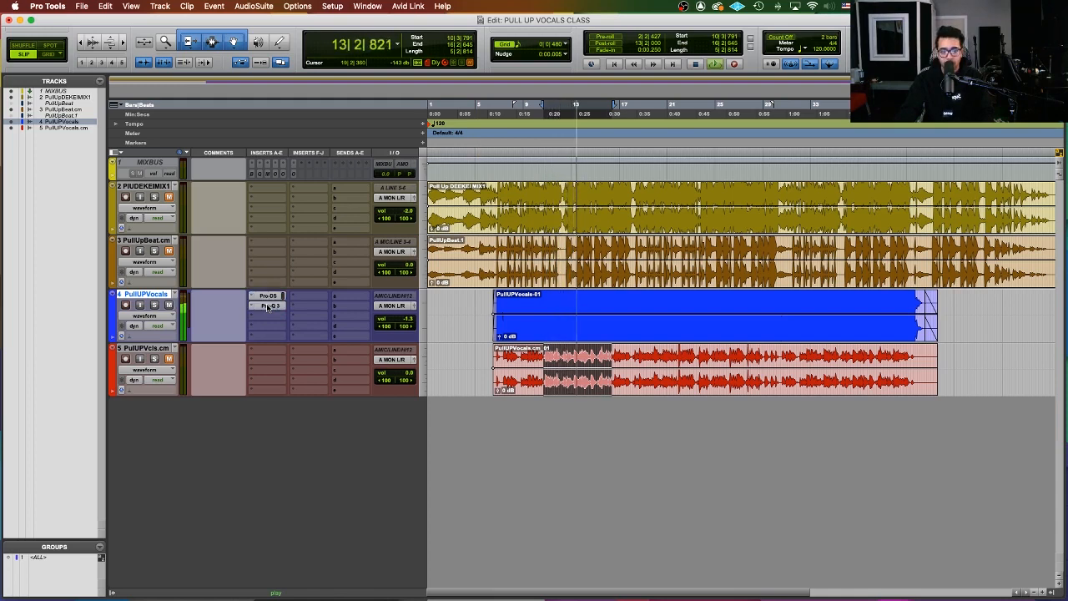
key(space)
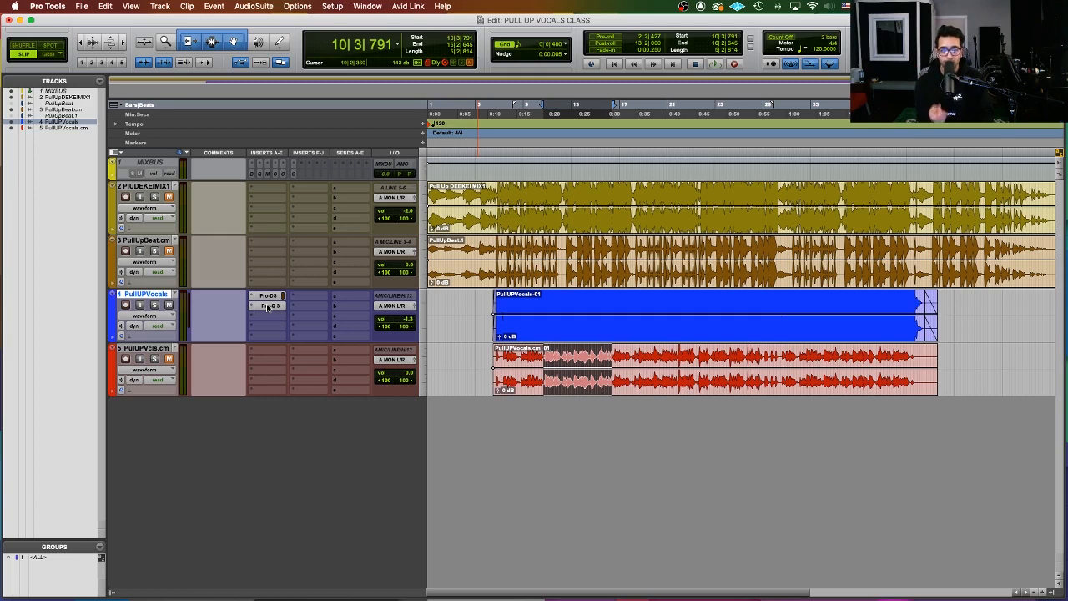
Step: Select the 228 Hz band in Pro-Q 3 on PullUPVocals, watch the EQ bands react during playback, and close the plug-in after stopping
click(268, 306)
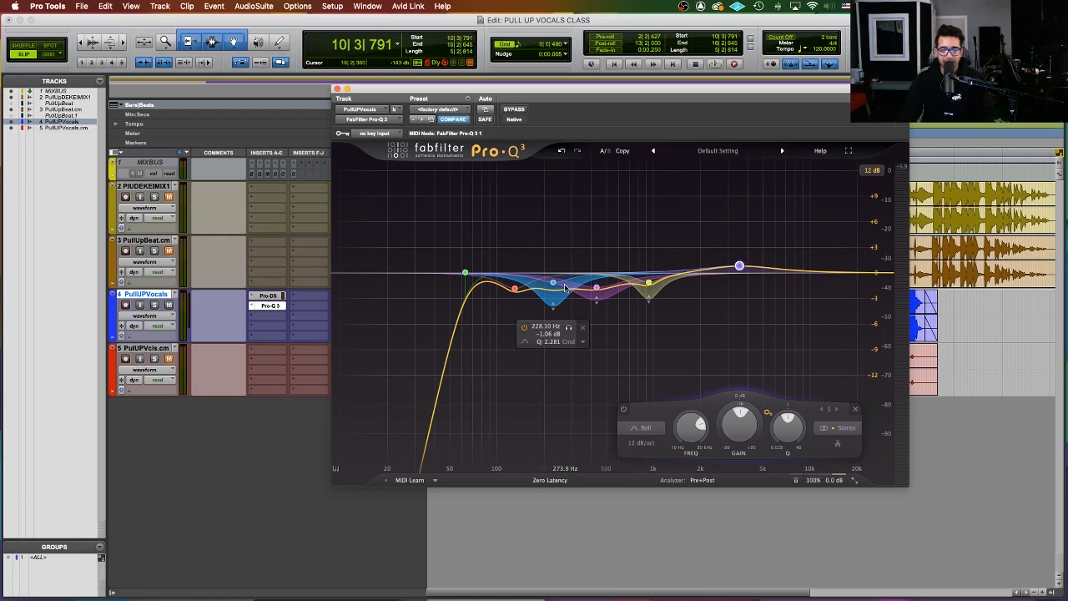
click(553, 284)
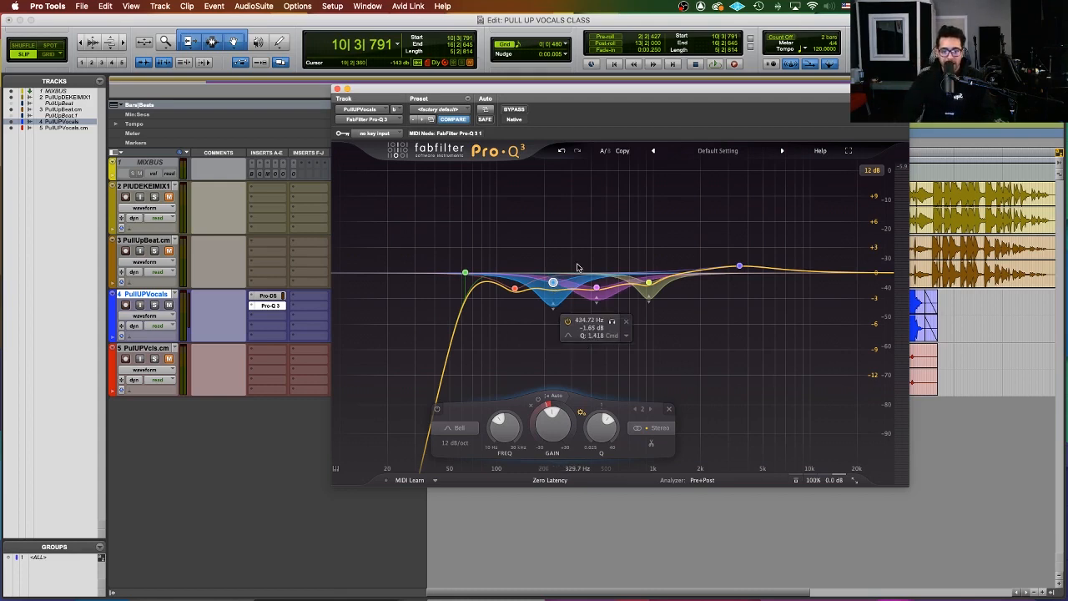
key(space)
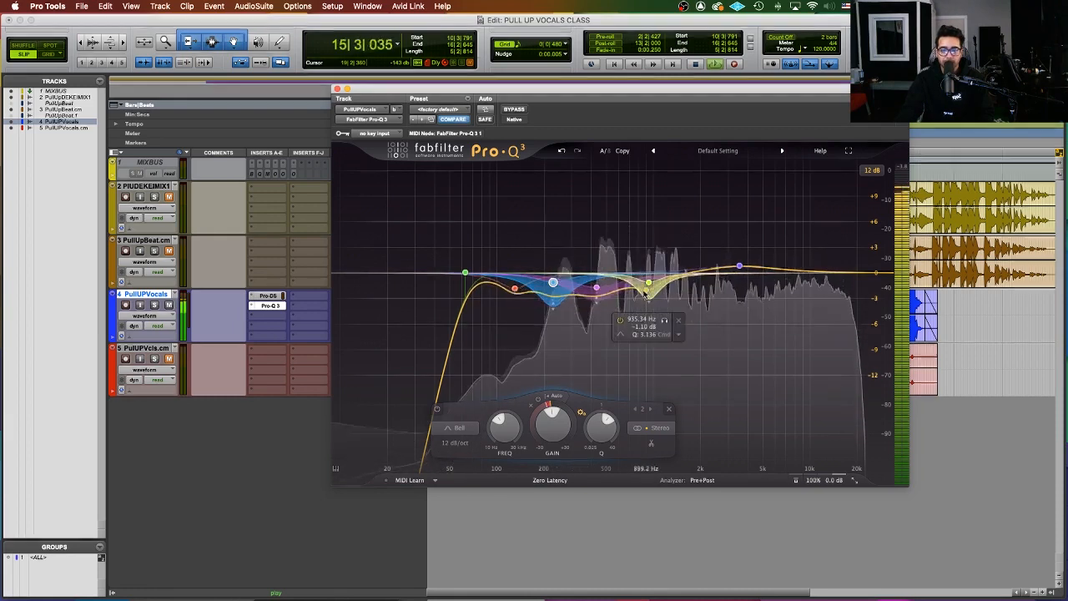
key(space)
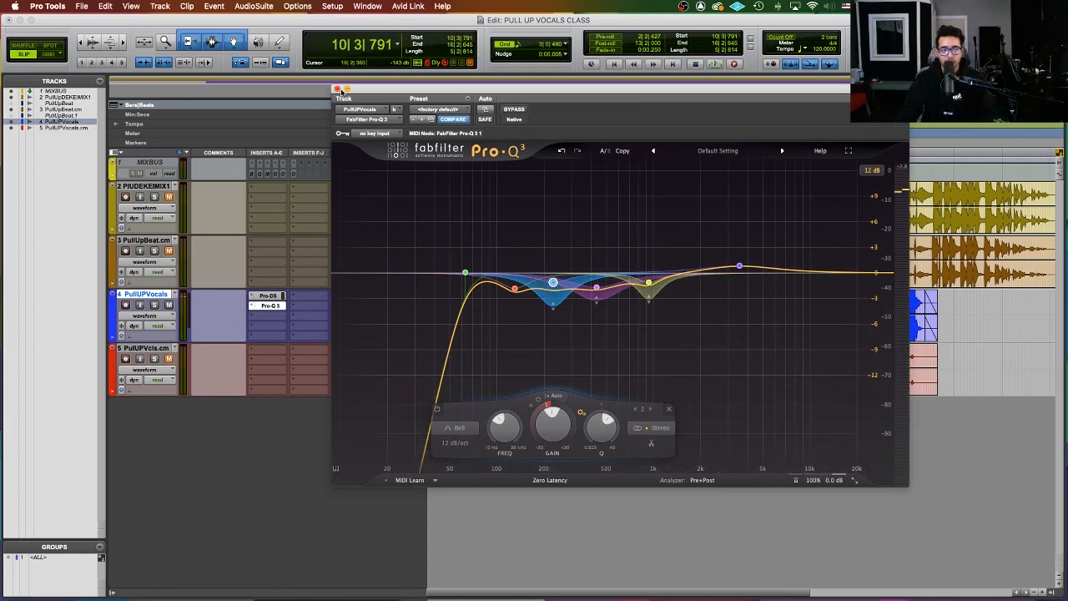
click(338, 89)
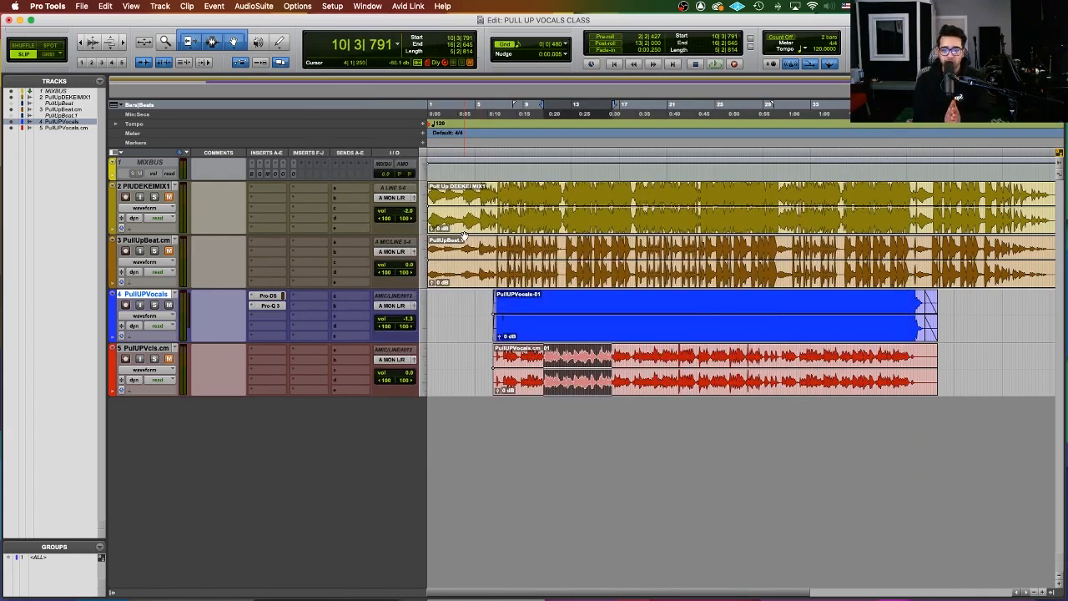